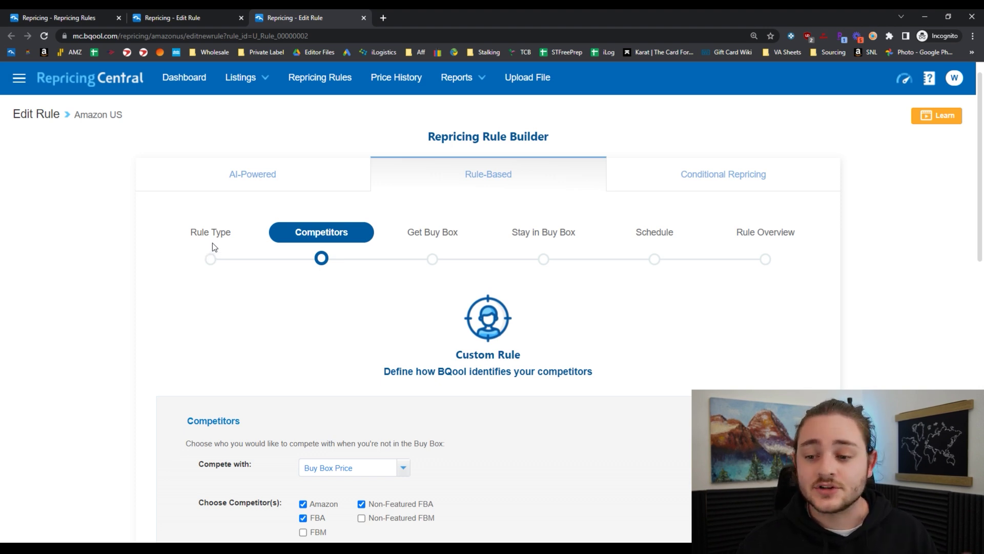
pyautogui.scroll(-2, 237, 256)
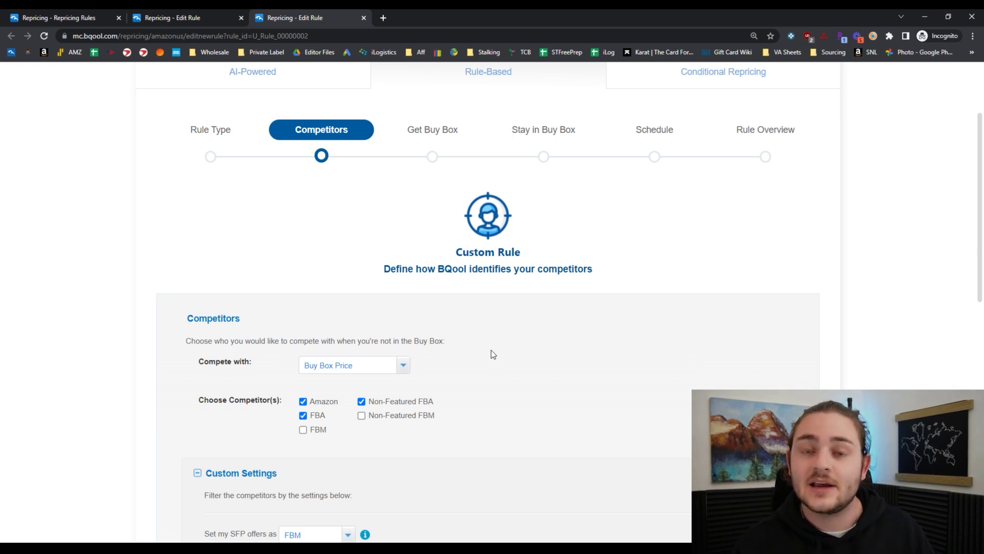
pyautogui.scroll(-1, 501, 379)
pyautogui.scroll(3, 467, 414)
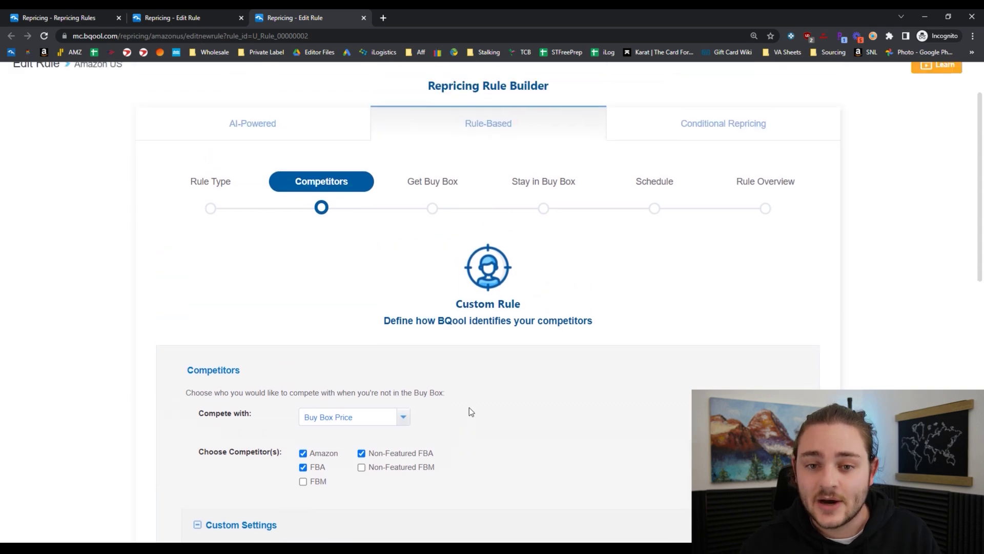
pyautogui.scroll(-2, 314, 369)
pyautogui.scroll(-3, 312, 370)
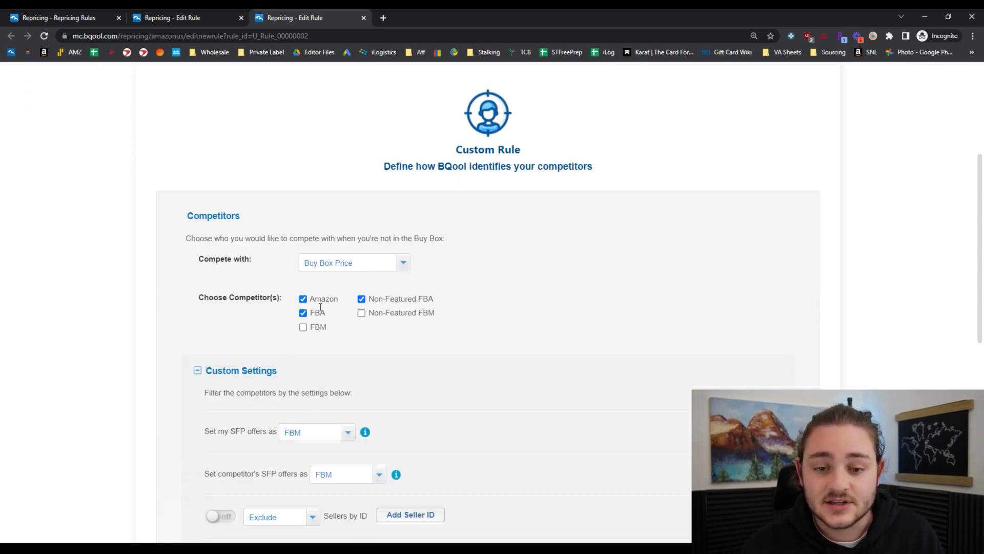
pyautogui.click(310, 264)
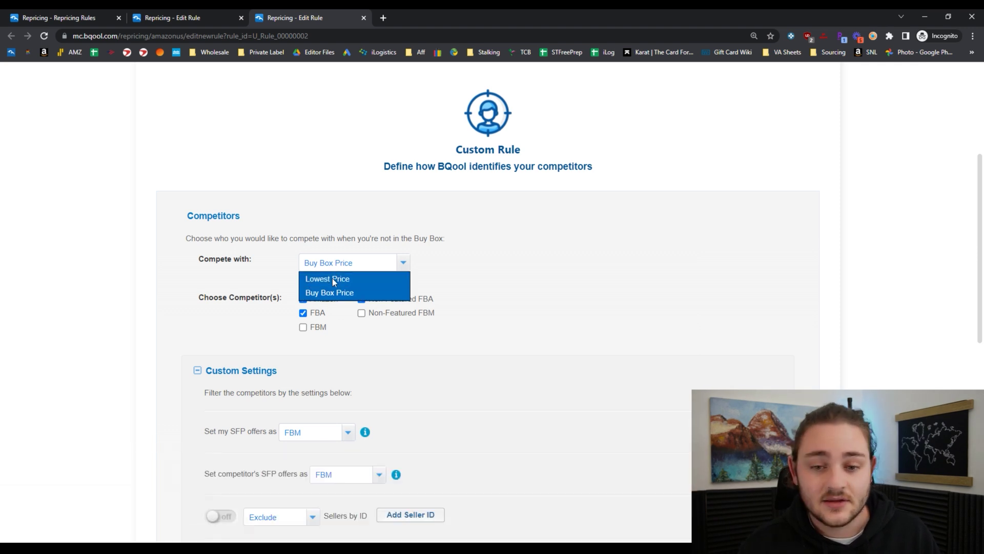
pyautogui.click(609, 278)
pyautogui.click(364, 266)
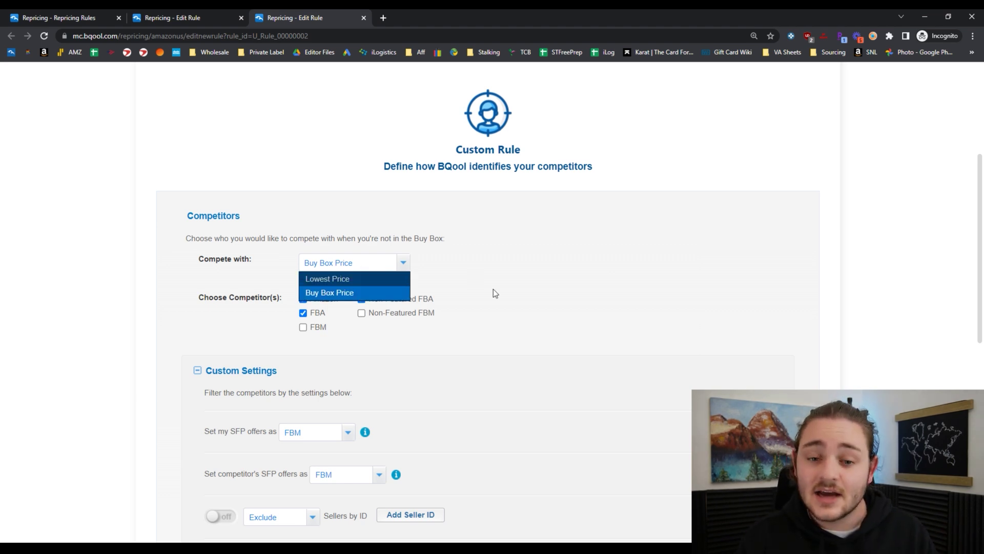
pyautogui.click(353, 293)
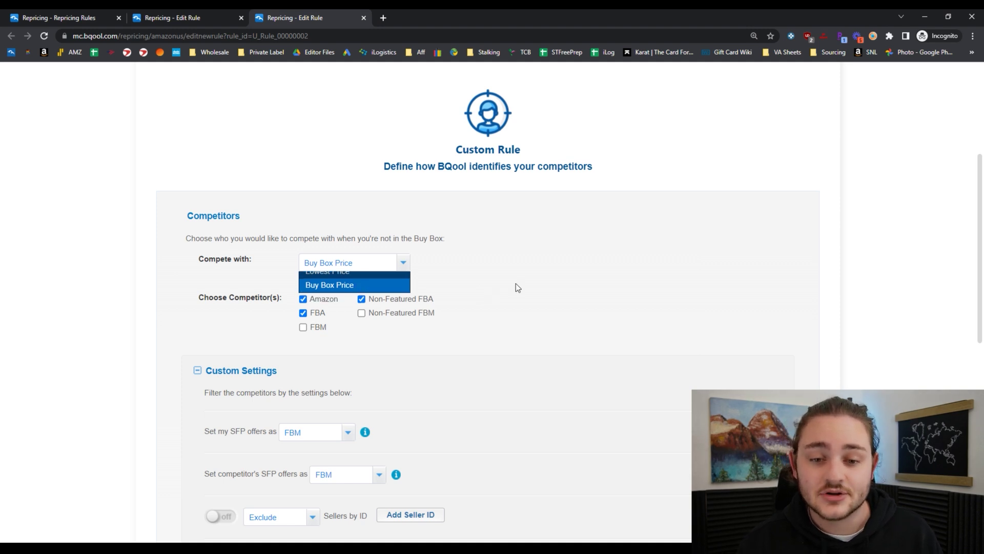
pyautogui.click(359, 263)
pyautogui.click(509, 277)
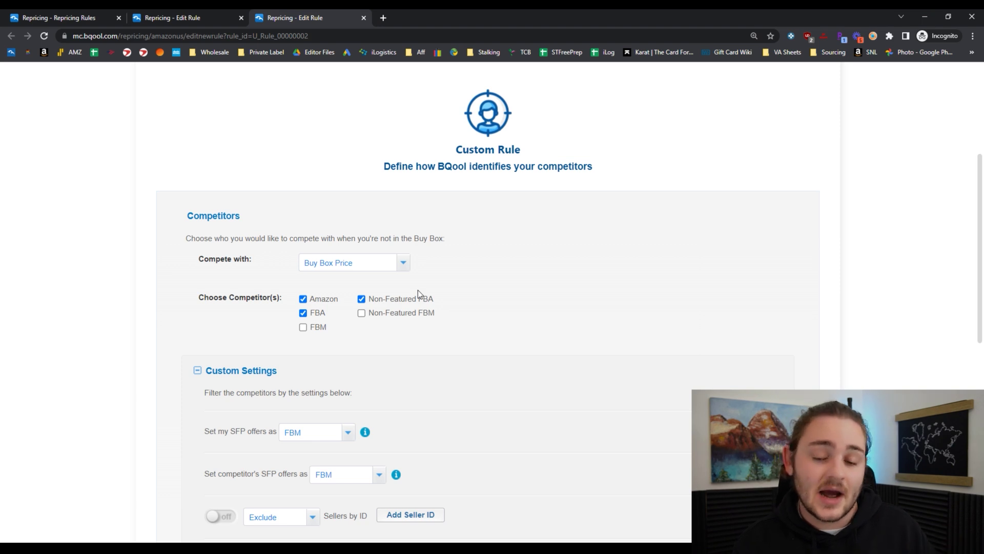
pyautogui.scroll(-1, 390, 288)
pyautogui.scroll(1, 349, 368)
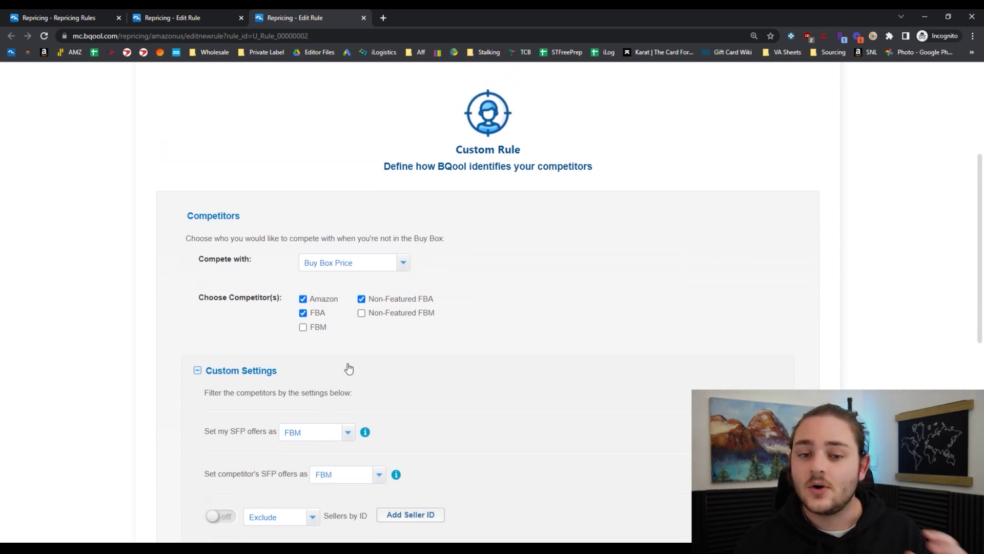
pyautogui.scroll(3, 349, 368)
pyautogui.scroll(-2, 277, 308)
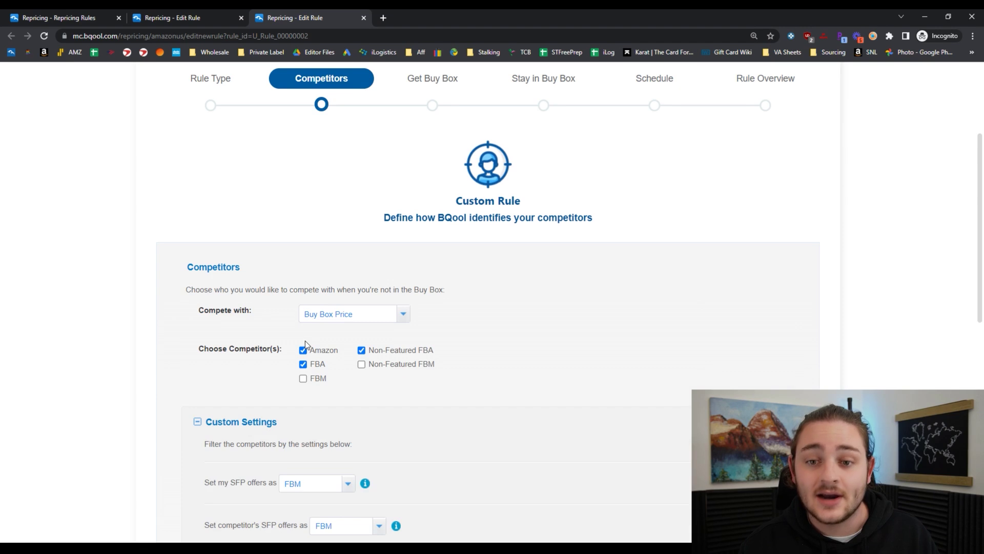
pyautogui.scroll(-1, 309, 404)
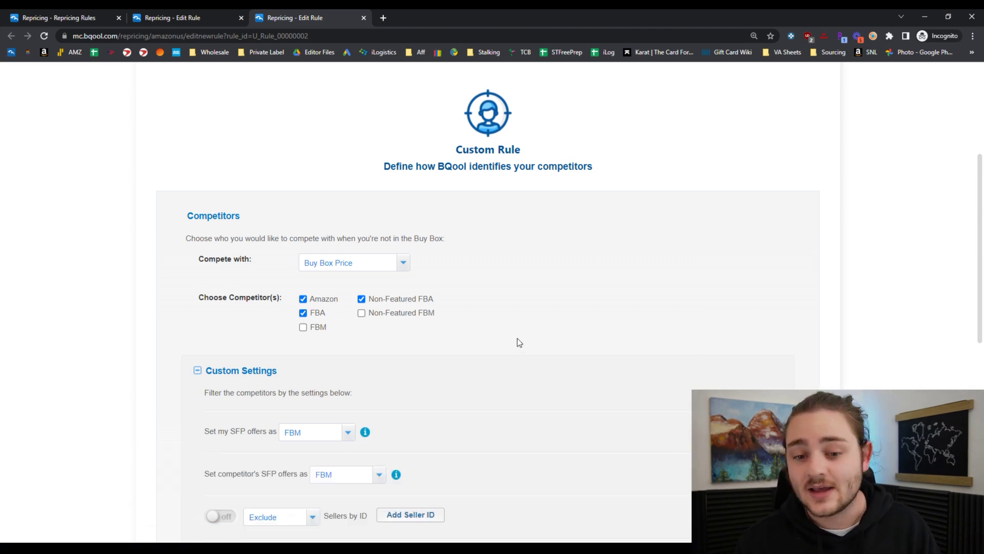
pyautogui.scroll(-9, 518, 338)
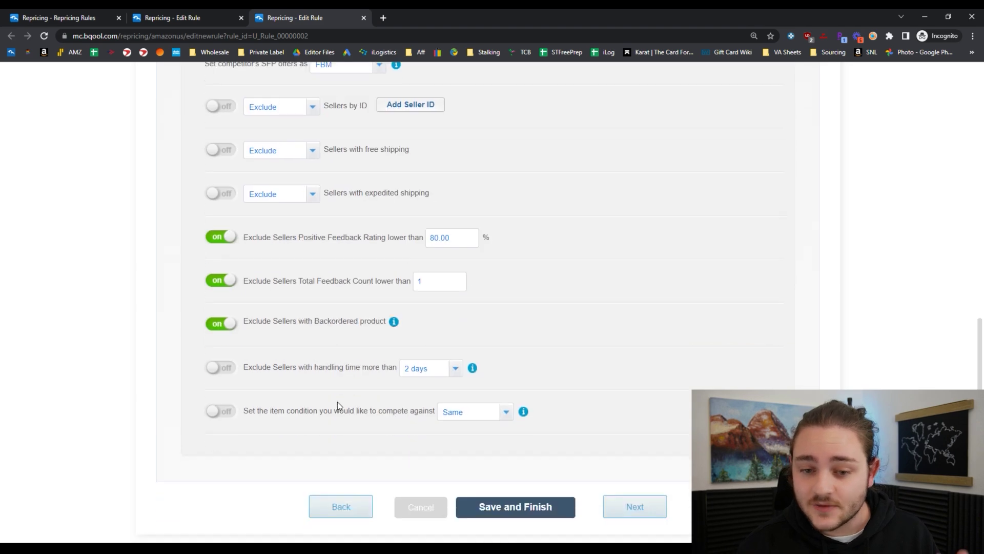
pyautogui.scroll(4, 385, 389)
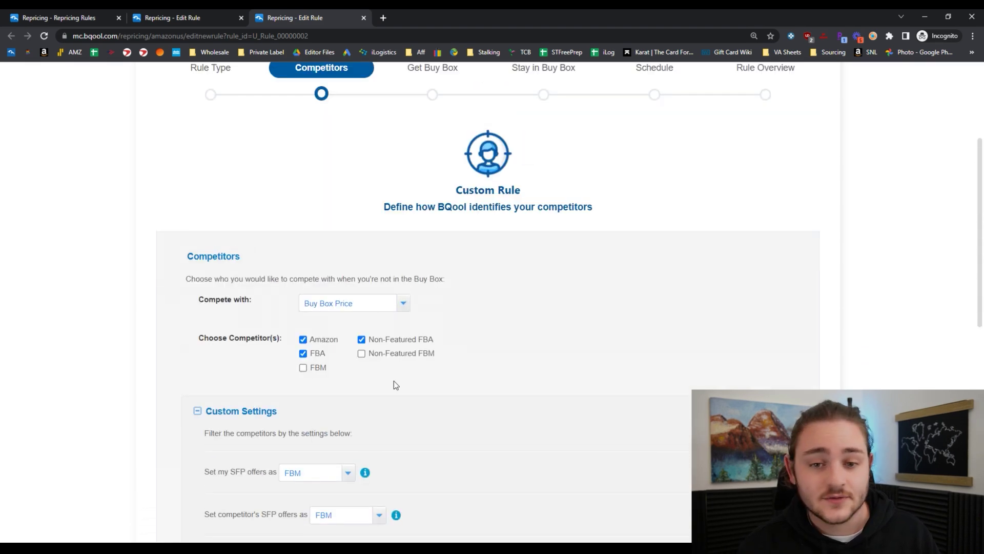
pyautogui.scroll(2, 392, 380)
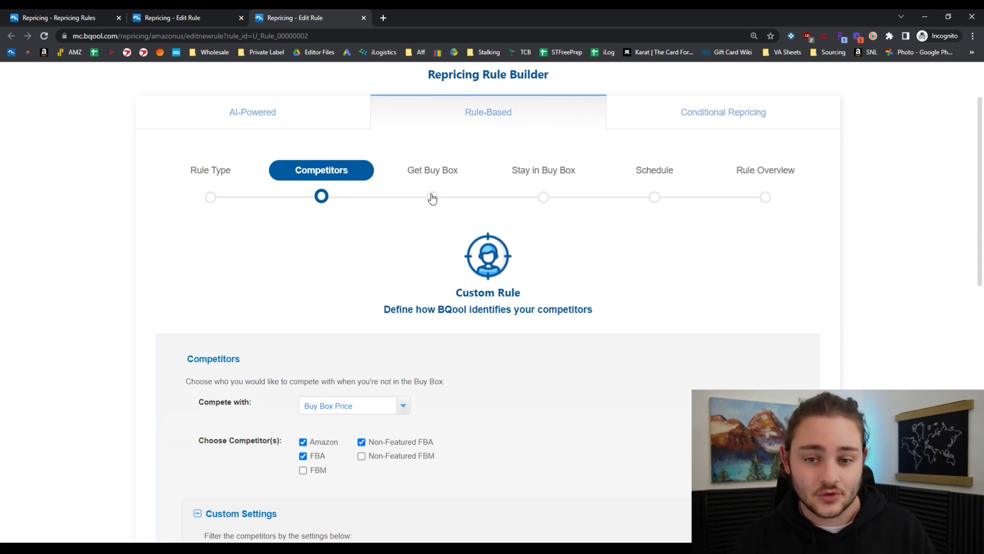
pyautogui.click(432, 197)
# Step: Review the Get Buy Box settings and highlight the above Min Price condition (Buy Box Price minus 0.00 $)
pyautogui.scroll(-2, 310, 356)
pyautogui.scroll(2, 352, 324)
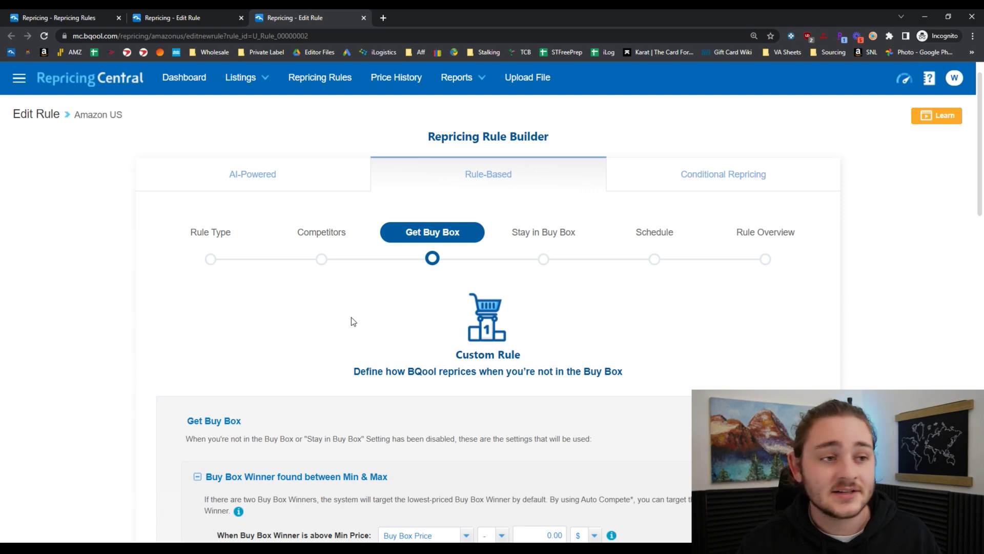
pyautogui.scroll(-2, 392, 309)
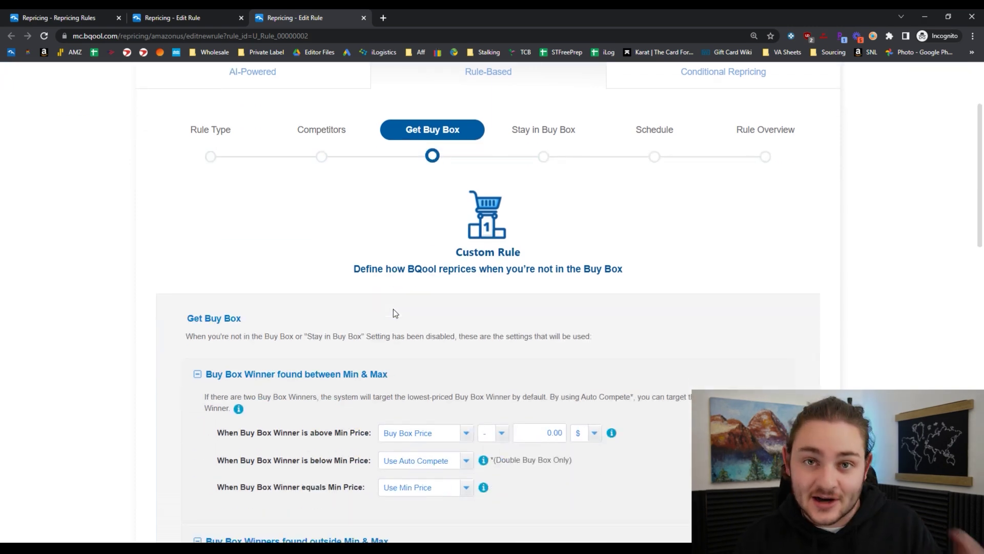
pyautogui.scroll(-1, 359, 307)
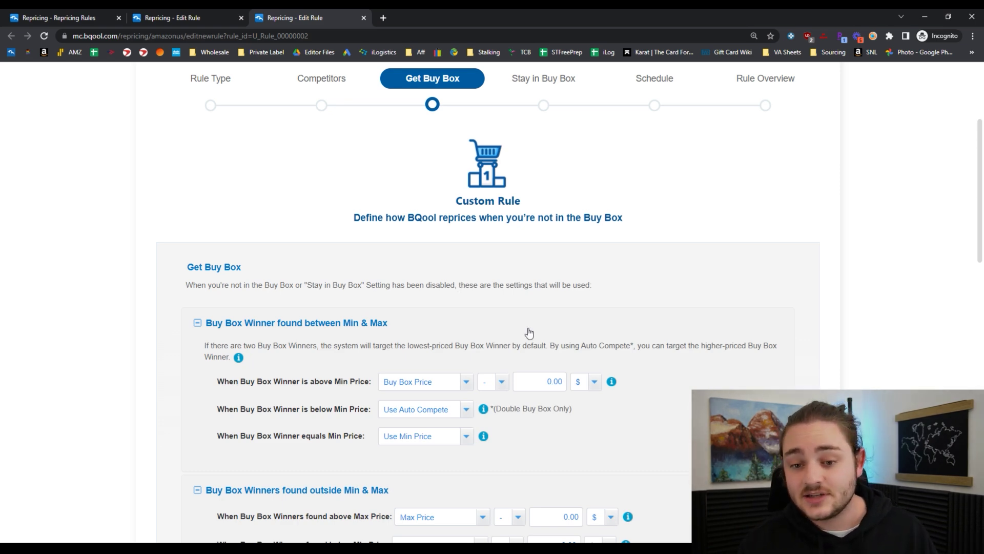
pyautogui.scroll(-2, 499, 352)
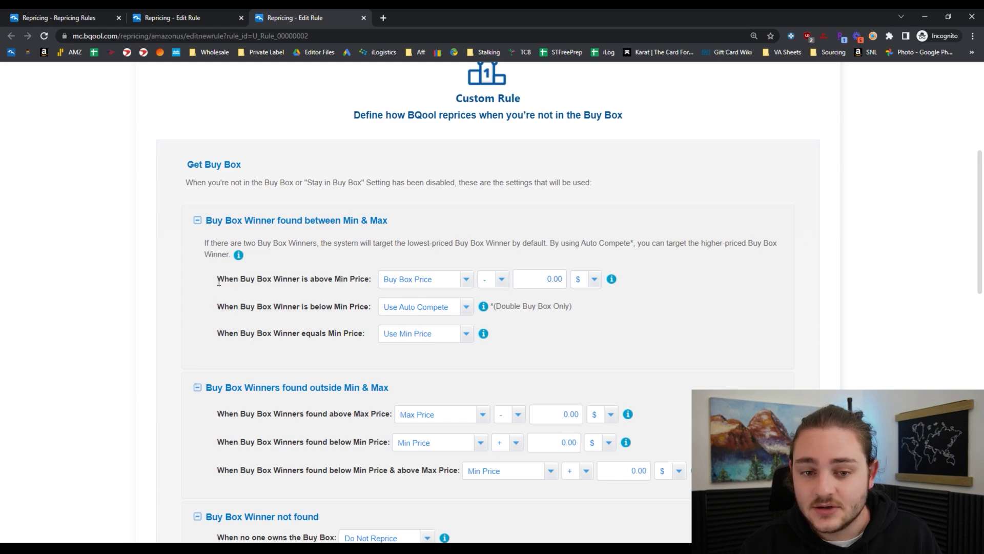
pyautogui.moveTo(216, 280); pyautogui.dragTo(265, 291)
# Step: Change the above-Min-Price undercut amount from 0.00 to 0.01 $ below the Buy Box Price
pyautogui.click(264, 288)
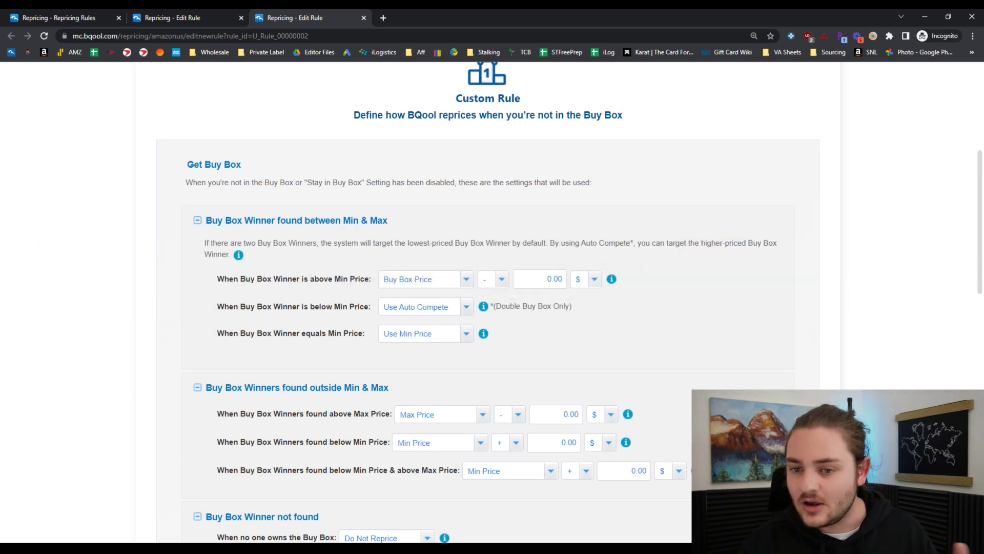
pyautogui.moveTo(619, 283)
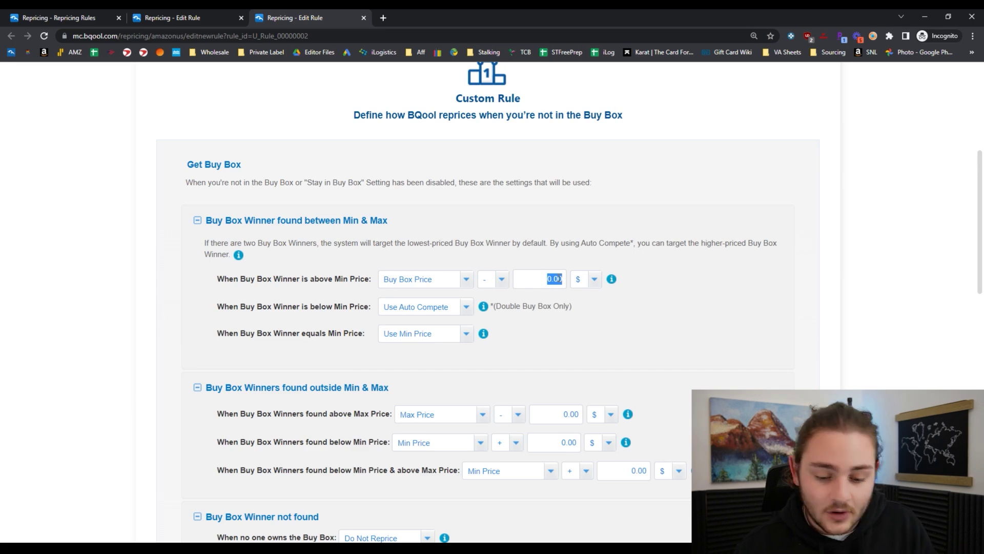
pyautogui.write('3')
pyautogui.press('BackSpace')
pyautogui.write('.01')
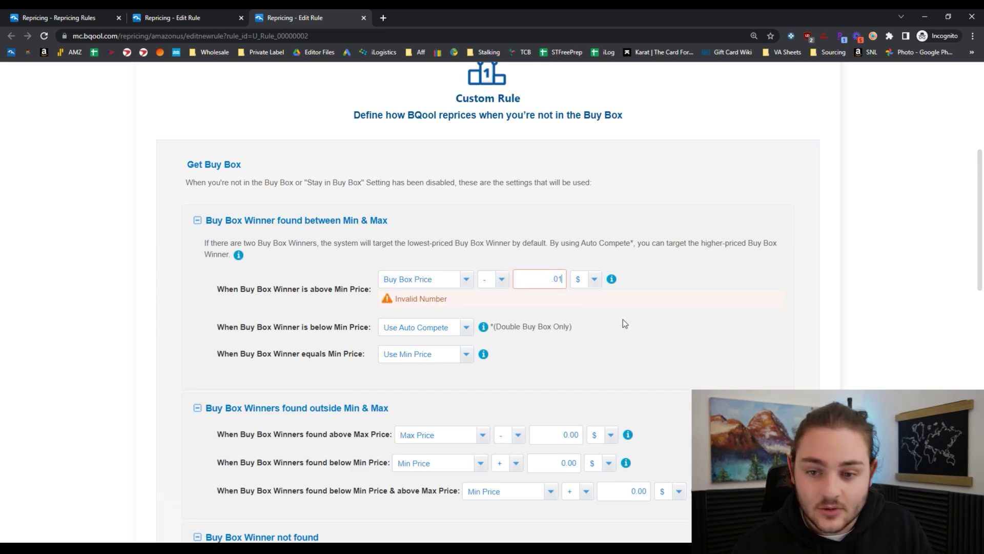
pyautogui.press('Home')
pyautogui.write('0')
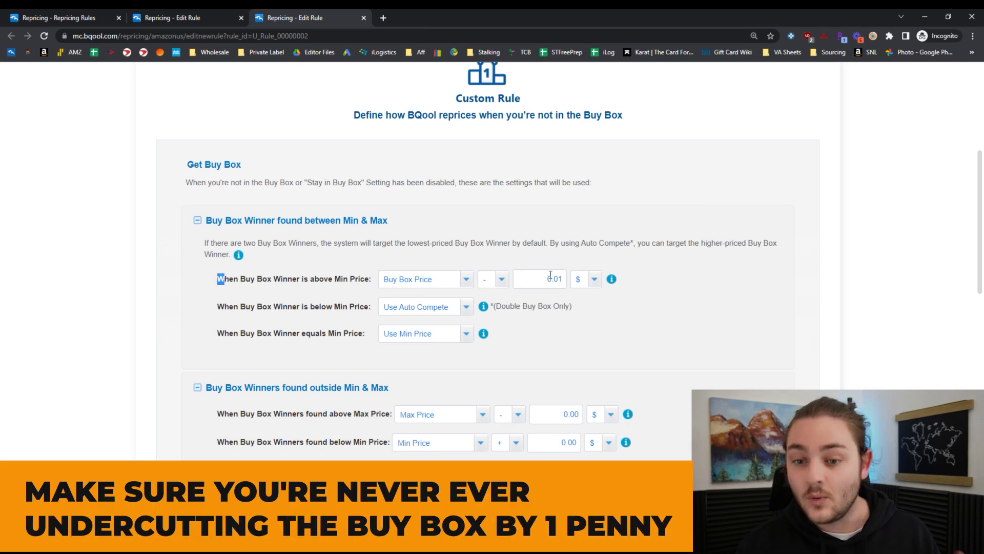
pyautogui.doubleClick(551, 277)
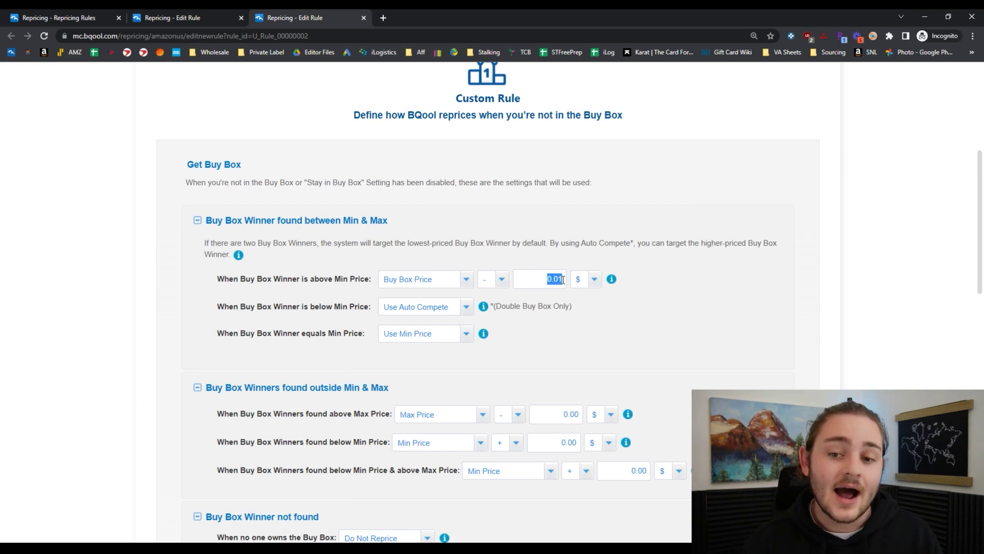
# Step: Replace the undercut amount with 0 so the rule matches the Buy Box Price exactly
pyautogui.write('0')
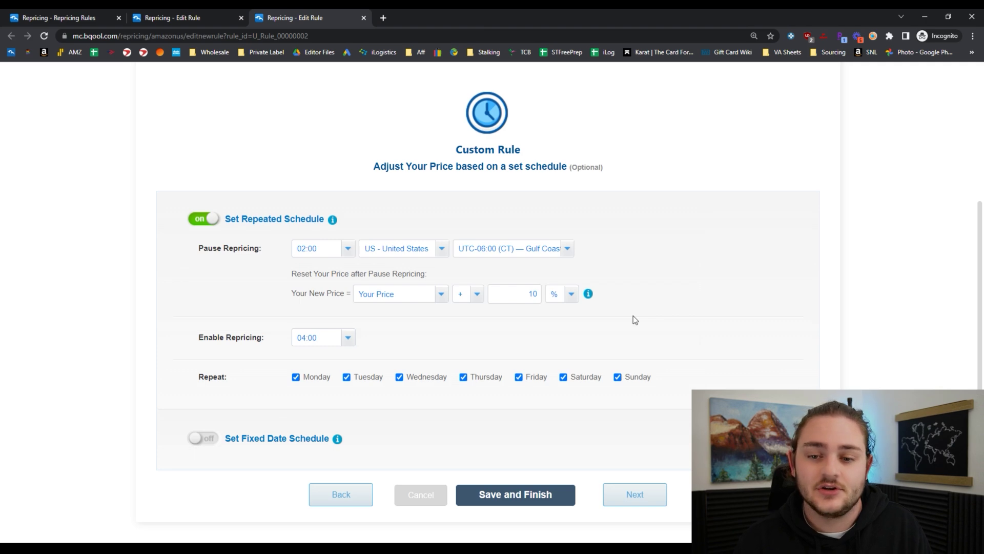
pyautogui.scroll(4, 377, 282)
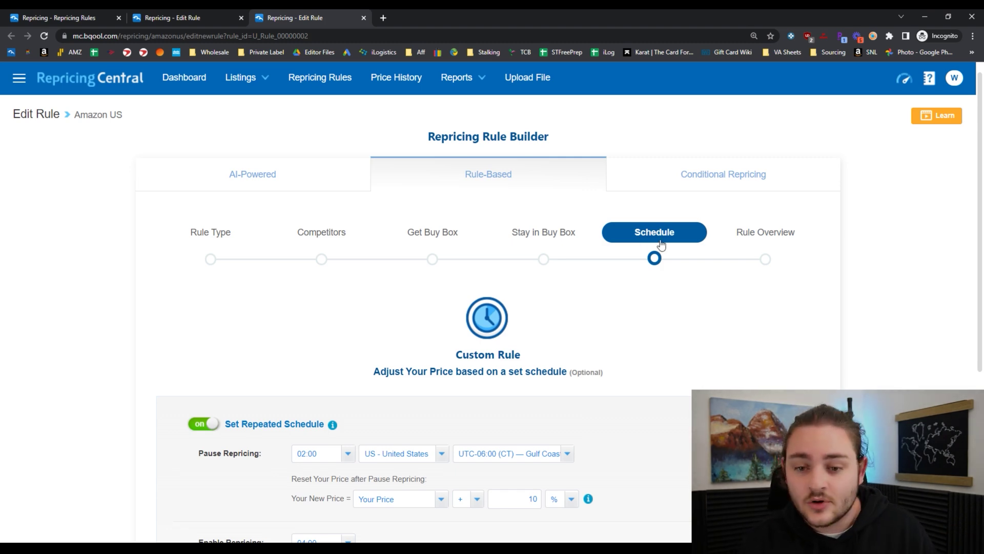
pyautogui.scroll(-3, 613, 262)
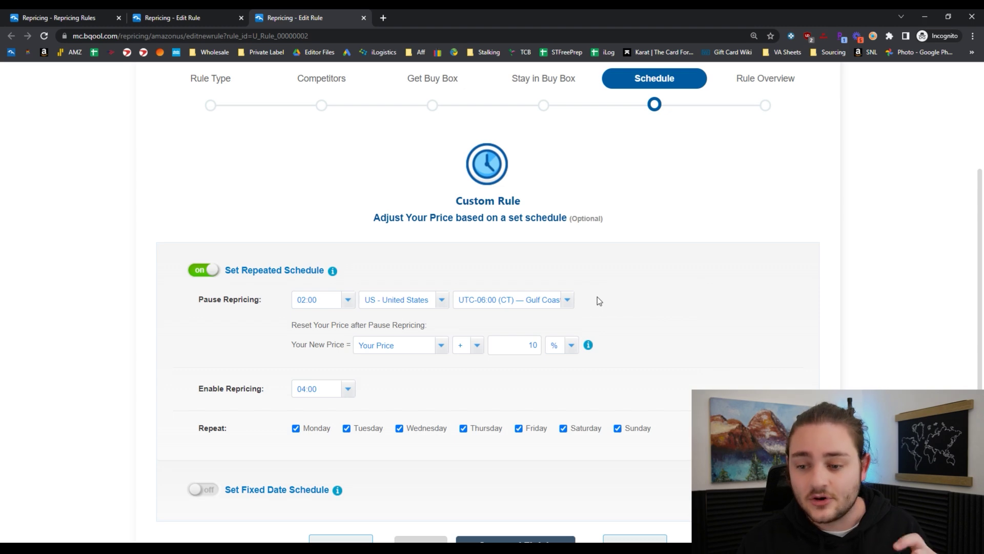
pyautogui.scroll(3, 482, 389)
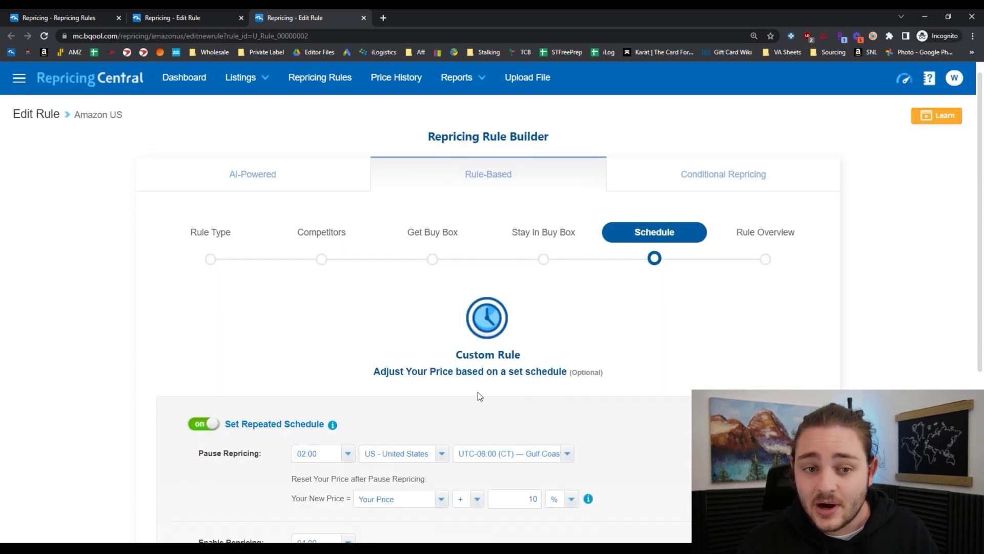
pyautogui.scroll(-4, 635, 260)
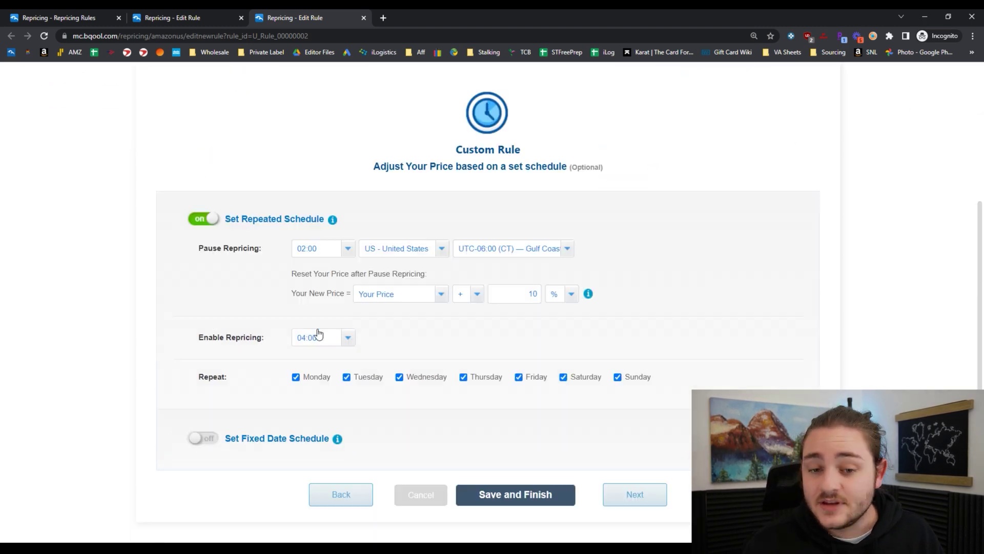
pyautogui.scroll(4, 328, 309)
pyautogui.scroll(-4, 441, 302)
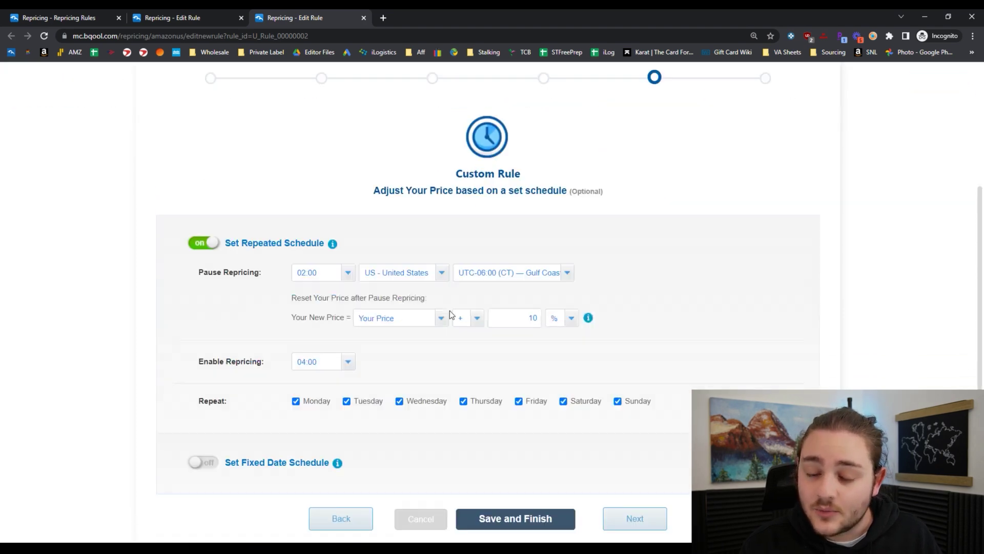
pyautogui.scroll(-2, 446, 313)
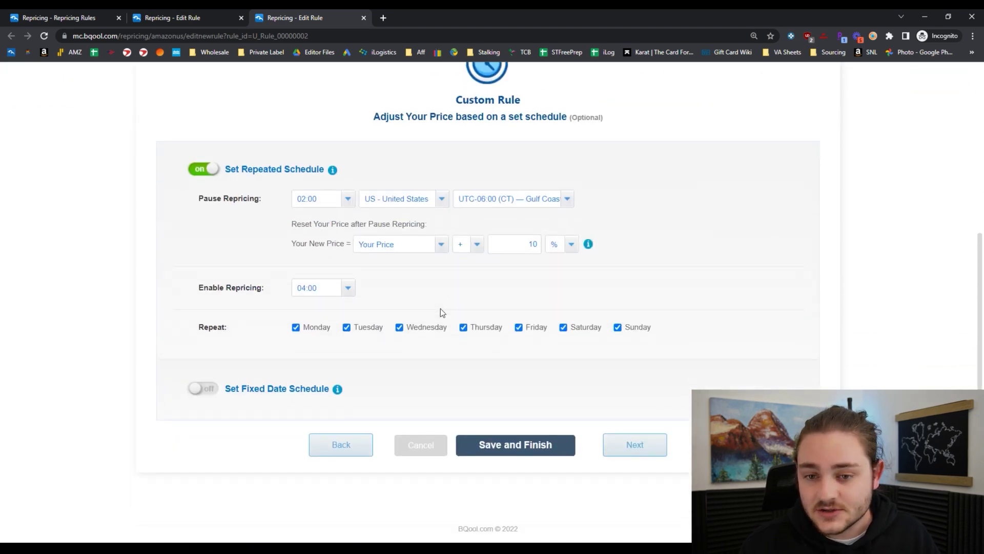
pyautogui.click(325, 205)
pyautogui.click(431, 273)
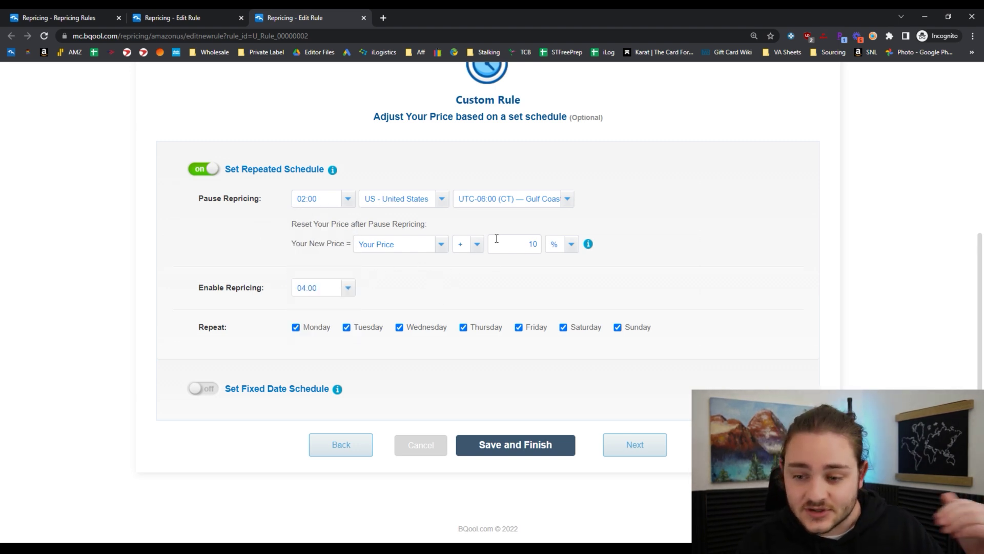
pyautogui.tripleClick(457, 284)
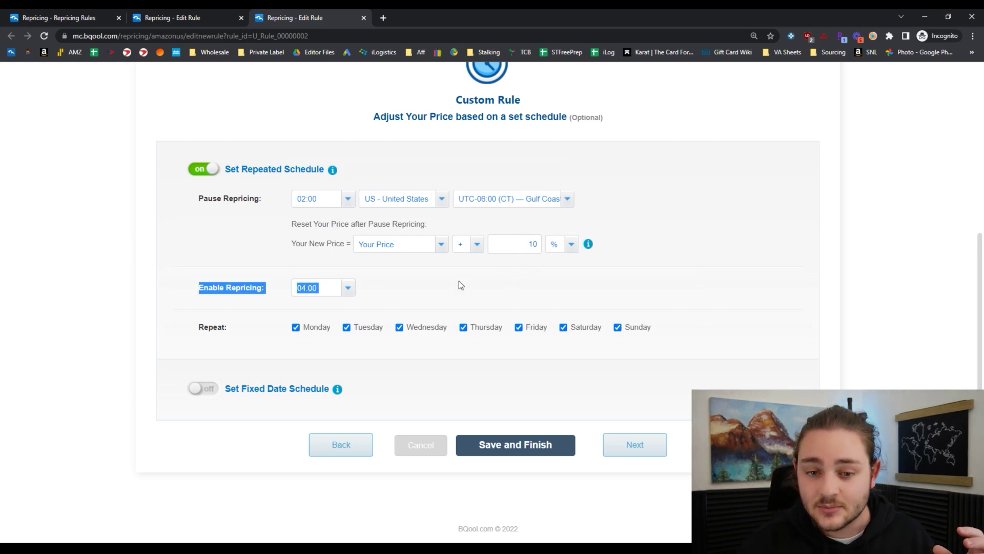
pyautogui.click(391, 294)
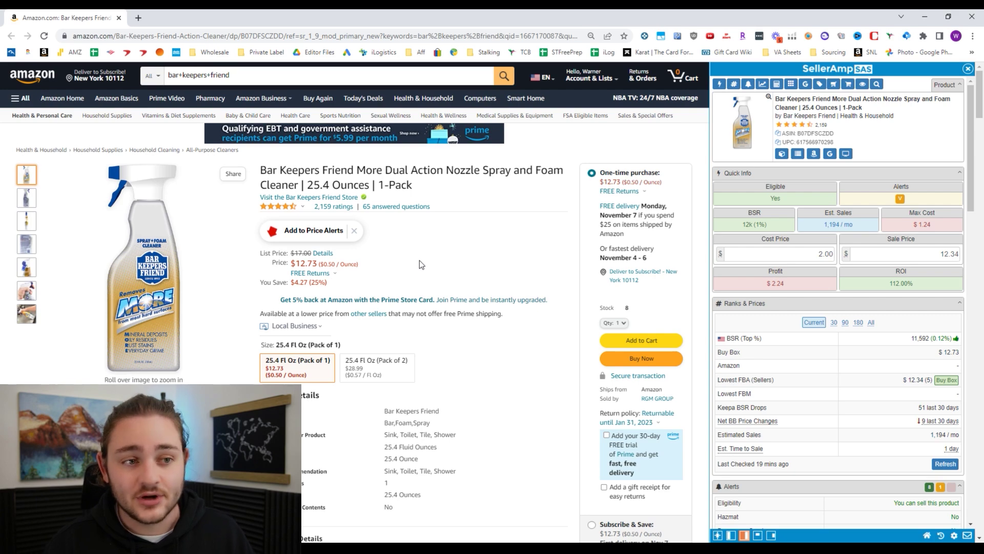
# Step: On the Keepa price chart, keep the New, 3rd Party series visible and hide the orange FBM series
pyautogui.scroll(-5, 433, 262)
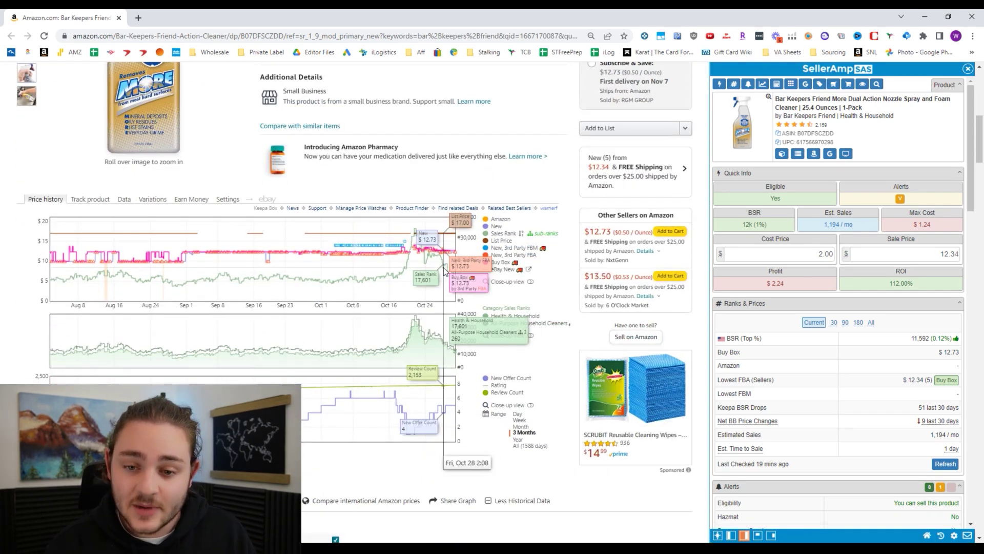
pyautogui.scroll(-1, 446, 252)
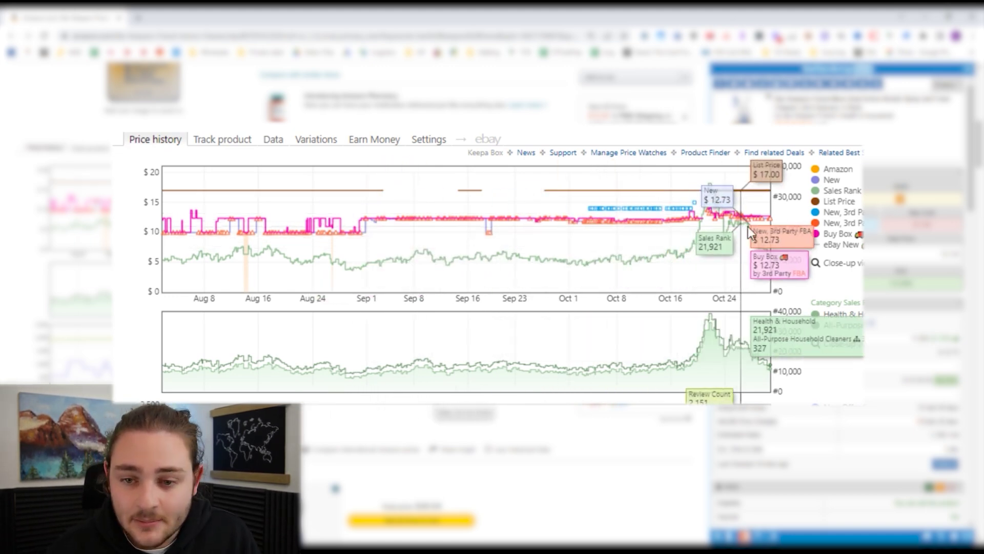
pyautogui.click(831, 212)
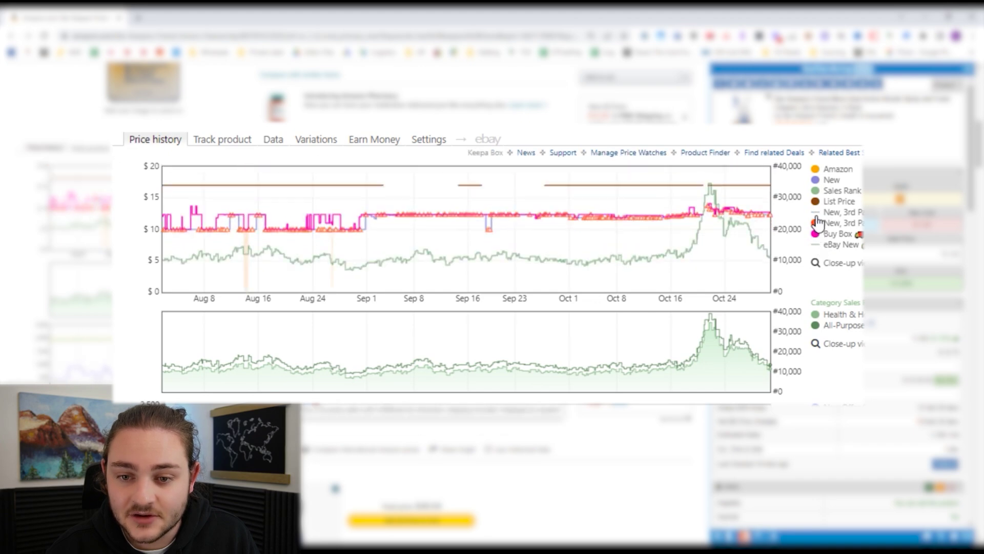
pyautogui.click(831, 212)
pyautogui.click(831, 222)
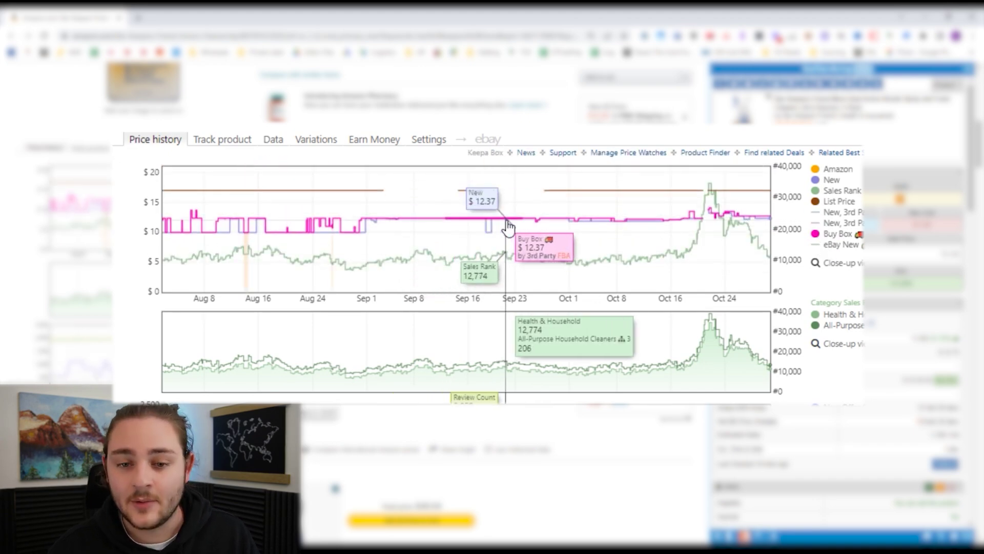
# Step: Zoom the Keepa chart from late September down to Oct 16–Oct 30
pyautogui.moveTo(509, 226); pyautogui.dragTo(728, 228)
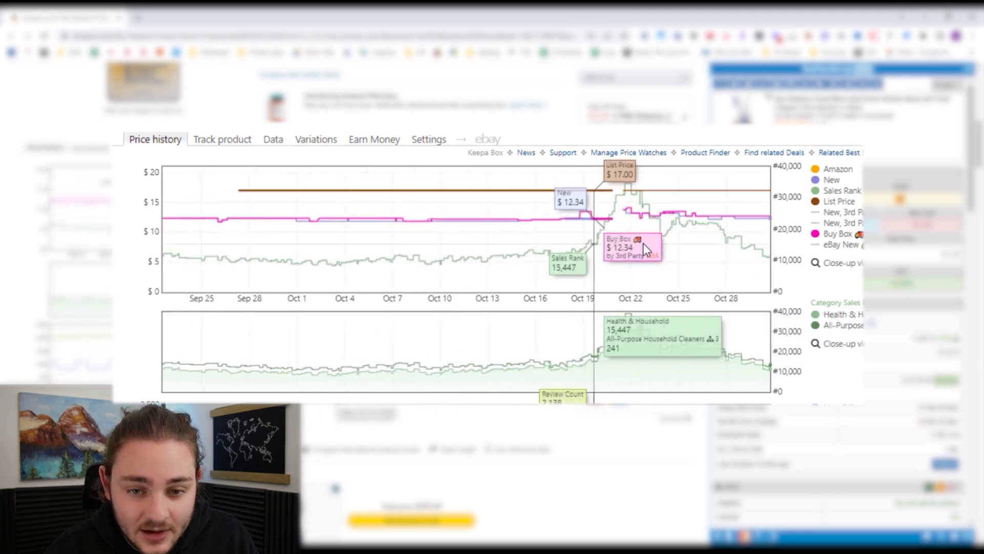
pyautogui.moveTo(528, 241); pyautogui.dragTo(768, 241)
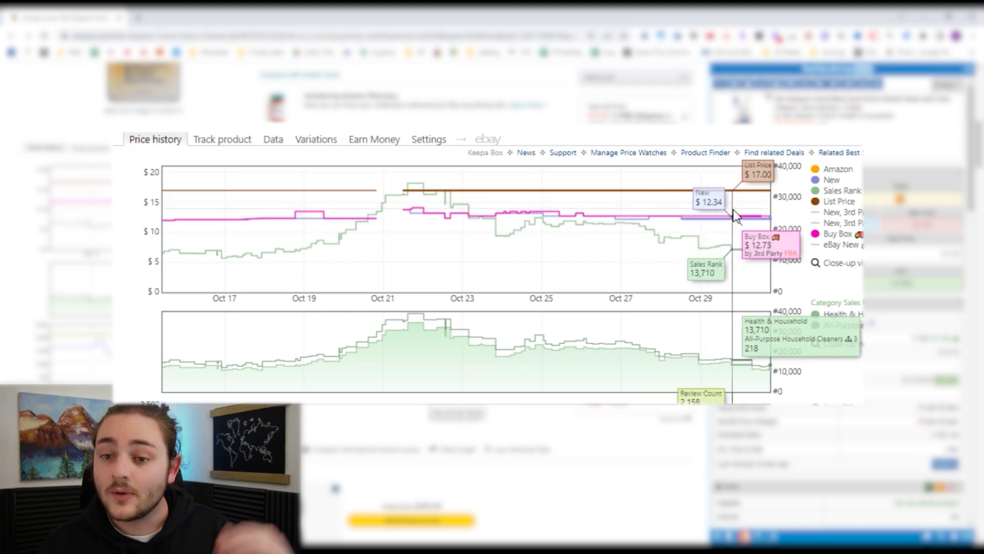
pyautogui.scroll(8, 430, 237)
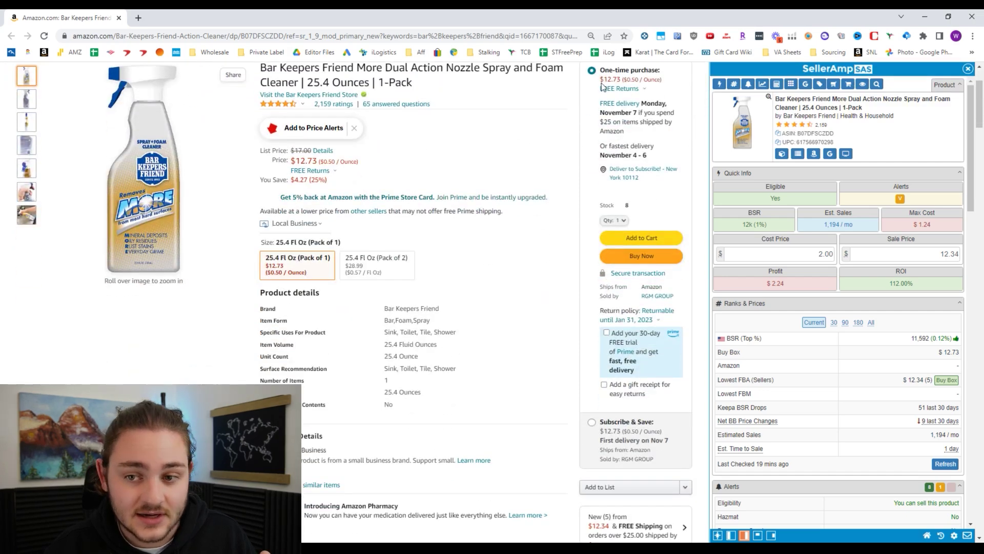
# Step: Switch the Keepa chart range to Year, then zoom into roughly Sep 8–Oct 31
pyautogui.scroll(-6, 621, 245)
pyautogui.scroll(-3, 609, 224)
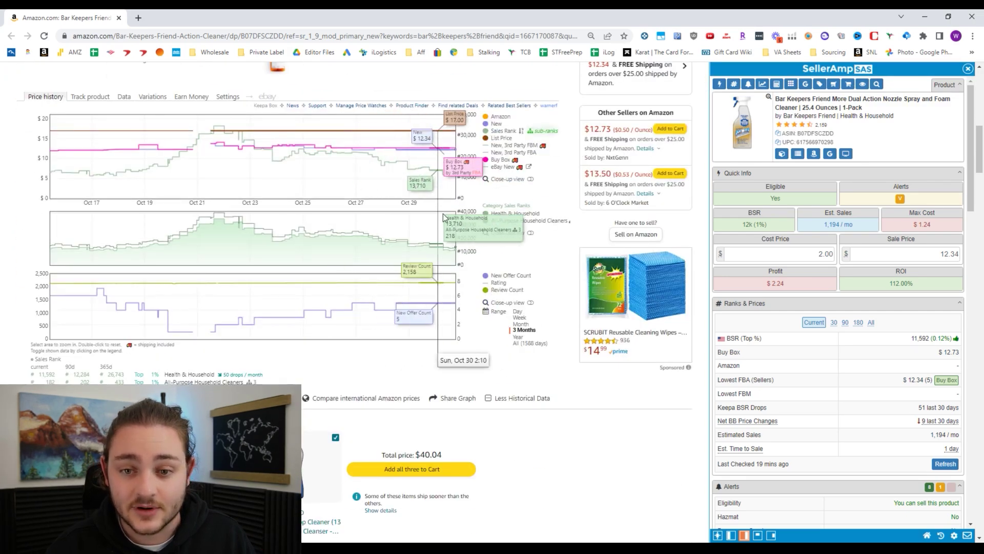
pyautogui.click(517, 338)
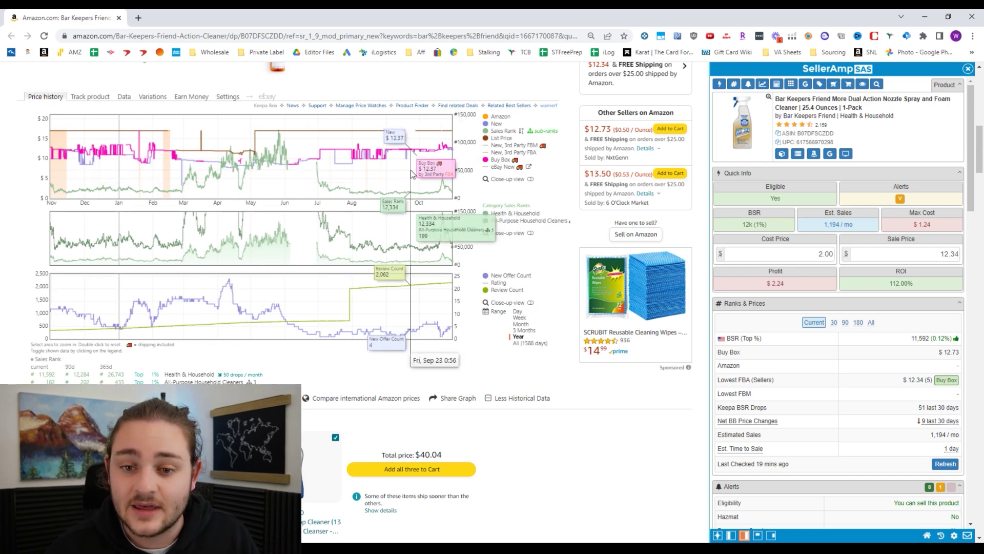
pyautogui.moveTo(392, 176); pyautogui.dragTo(451, 177)
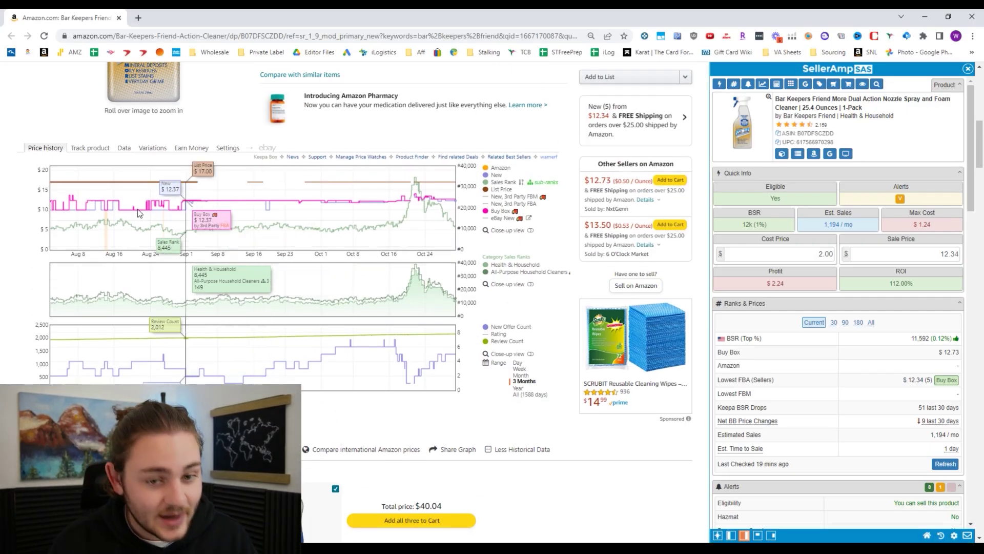
# Step: Open Keepa's Data tab and show the Buy Box Statistics table for the Bar Keepers Friend listing
pyautogui.click(128, 148)
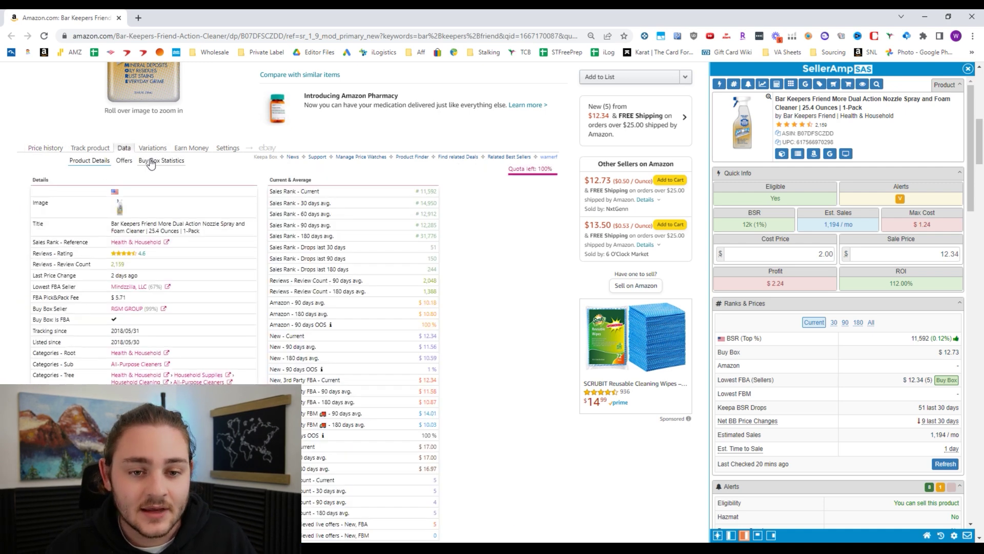
pyautogui.click(159, 160)
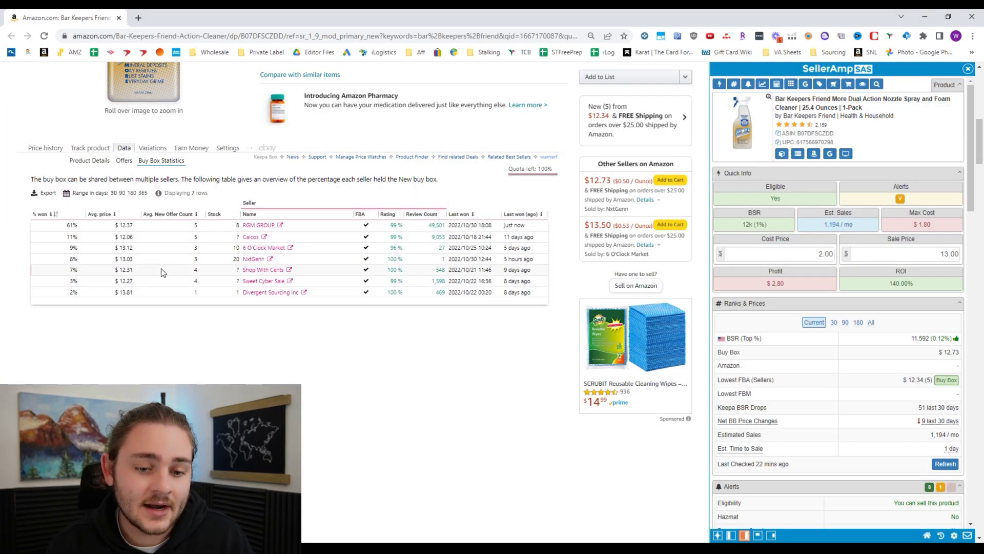
pyautogui.click(56, 149)
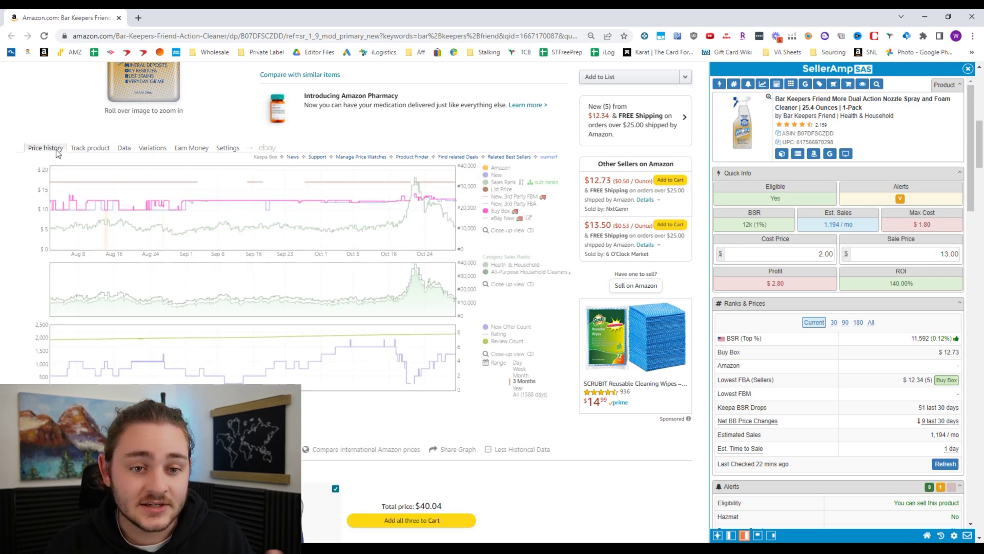
pyautogui.click(124, 148)
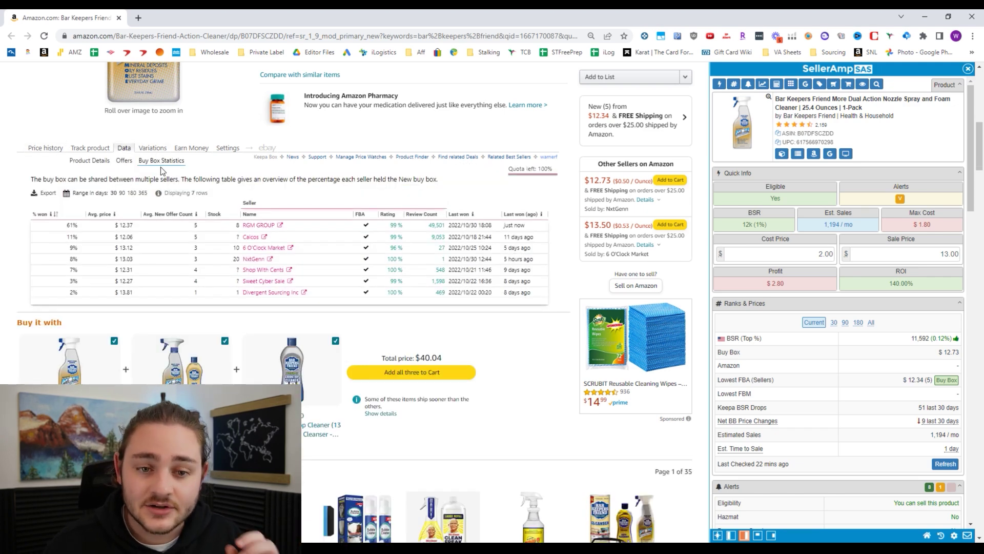